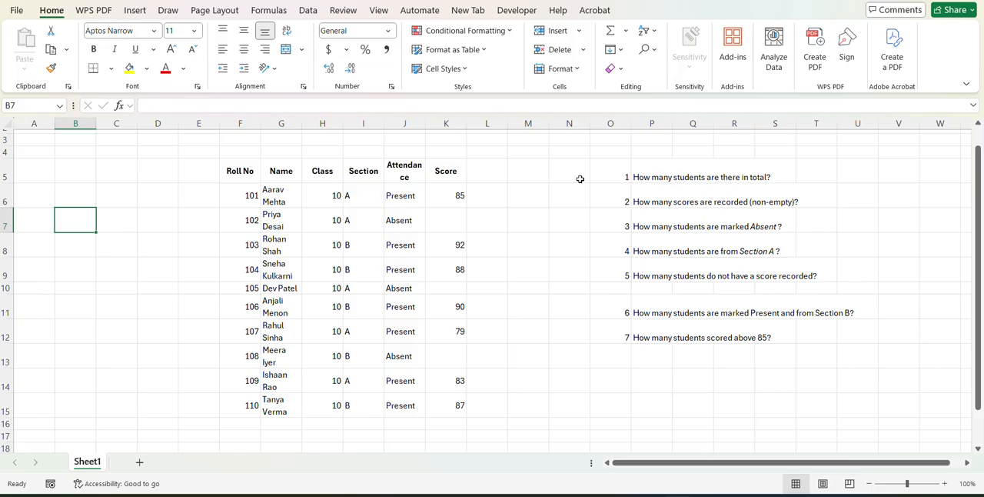
Count the total students in cell M5 with COUNTA over the names in G6:G15.
click(514, 173)
text(=count)
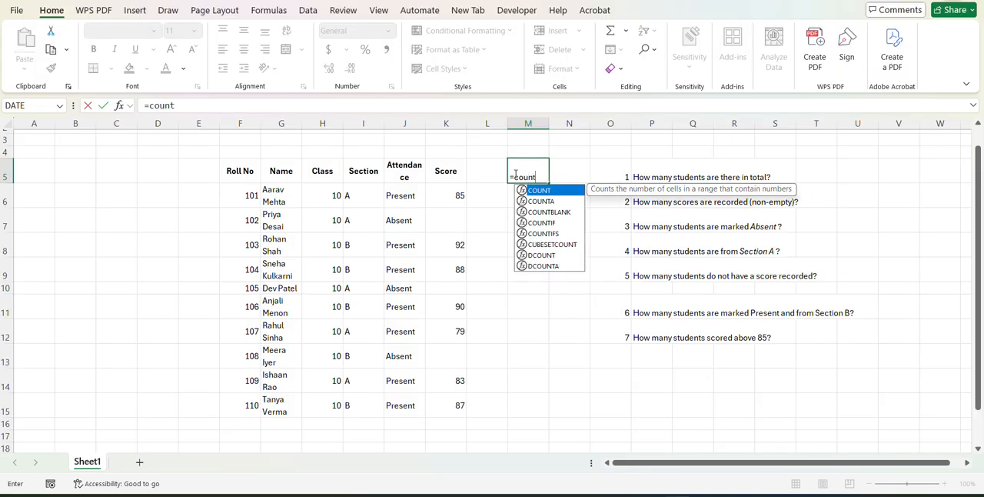
key(Tab)
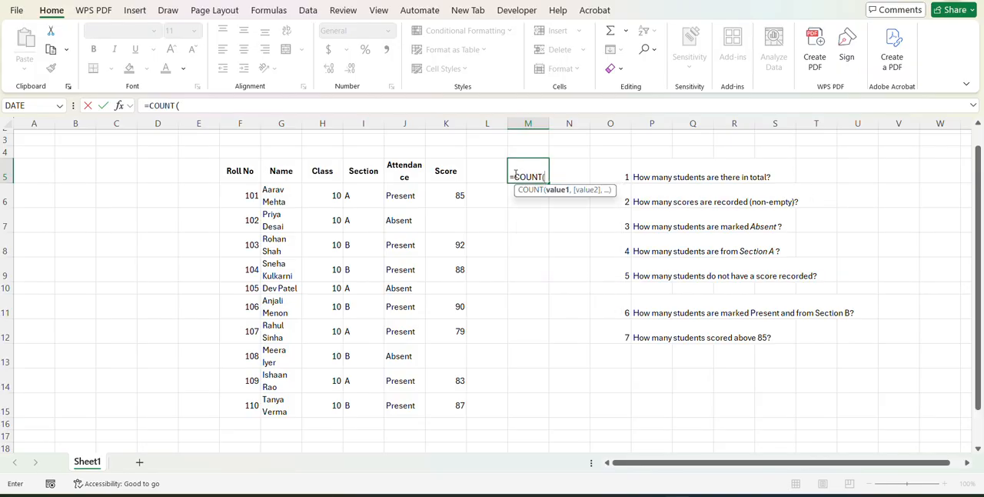
key(BackSpace)
text(a)
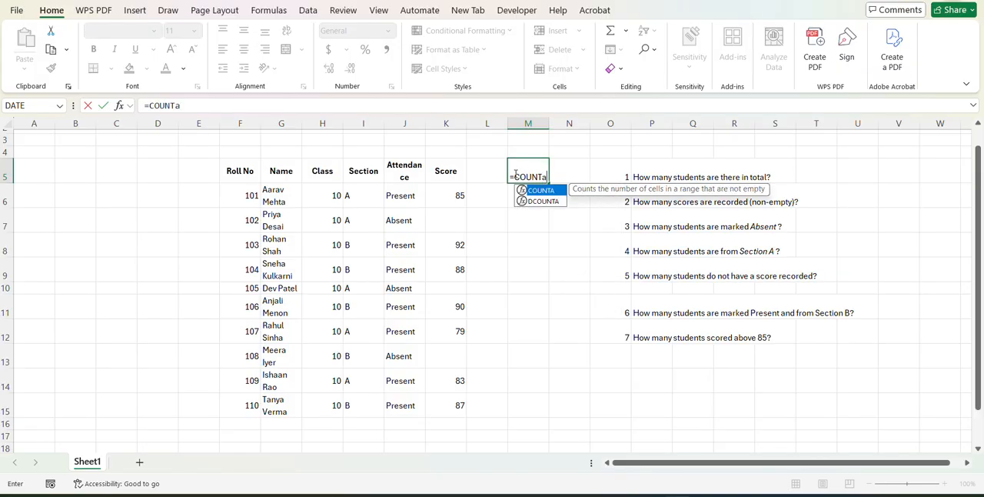
key(Tab)
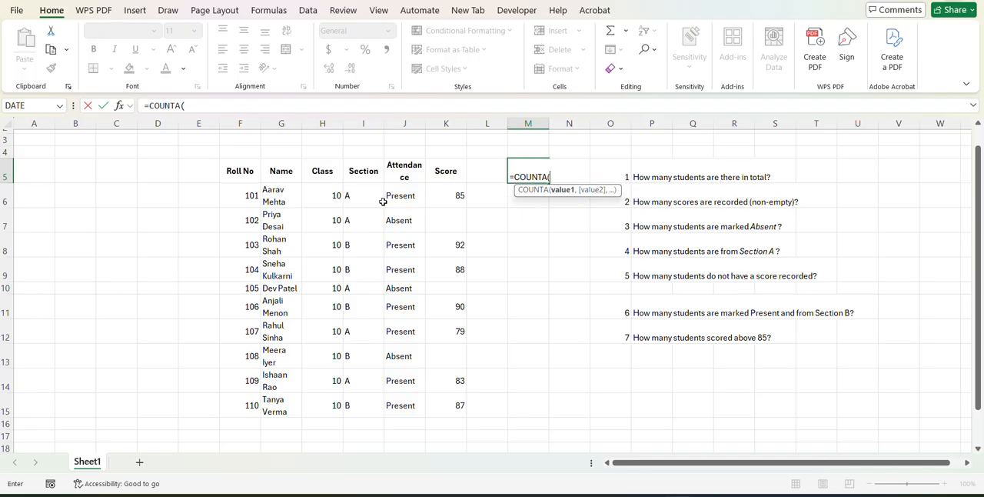
drag(282, 189, 278, 412)
key(Return)
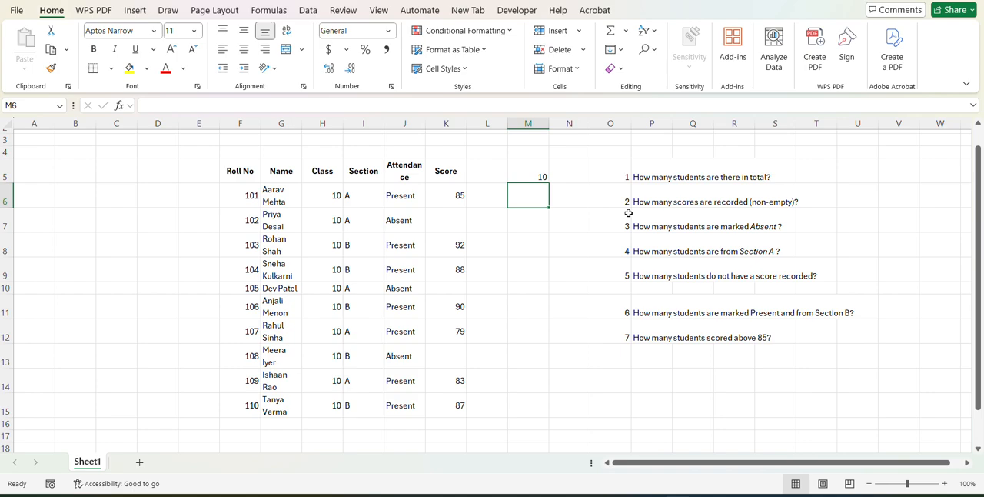
Count the recorded scores in cell M6 with COUNT over K6:K15.
text(=c)
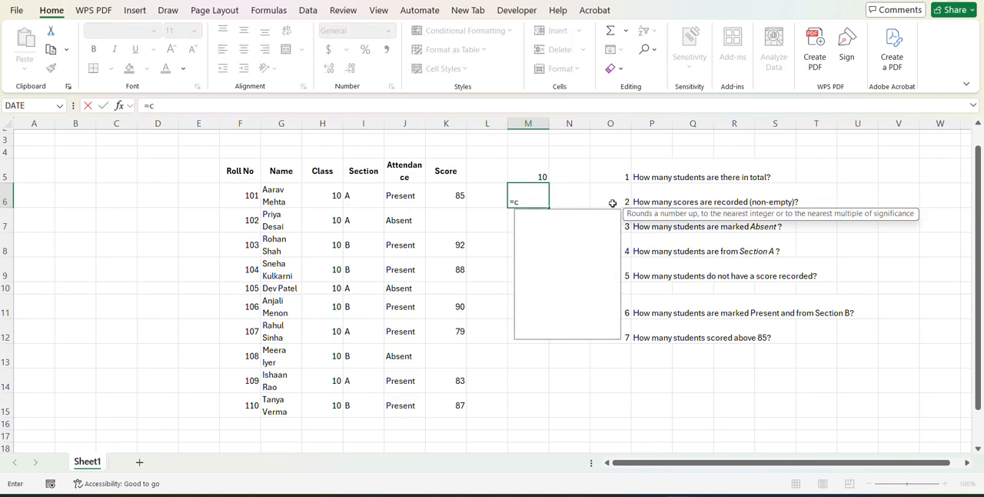
text(oun)
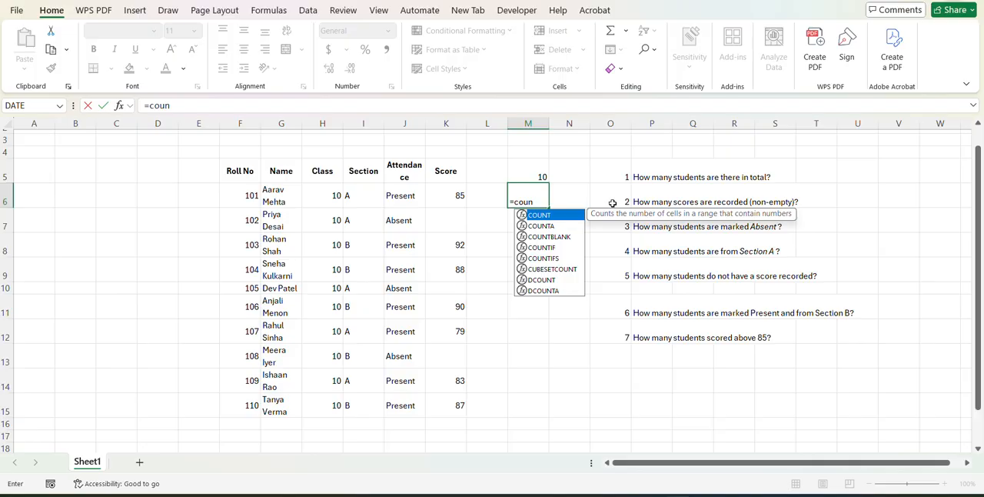
key(Tab)
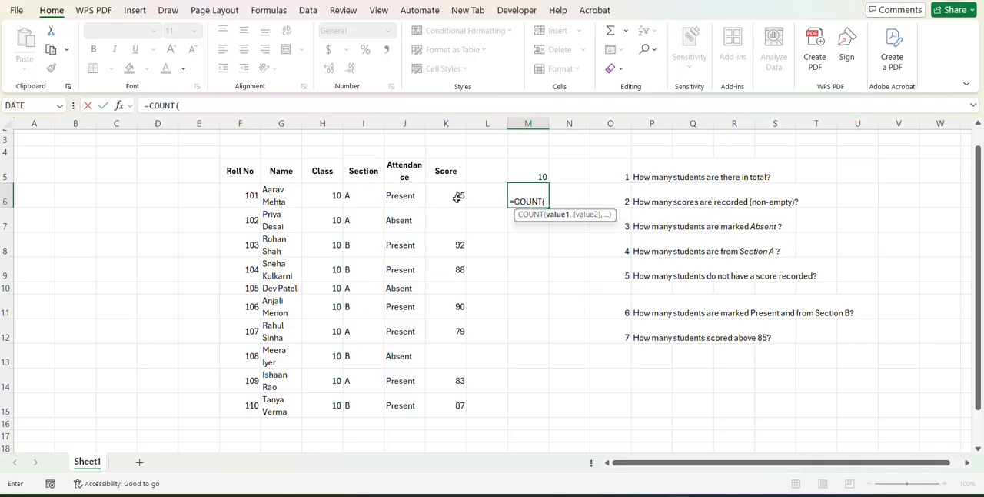
drag(456, 196, 456, 402)
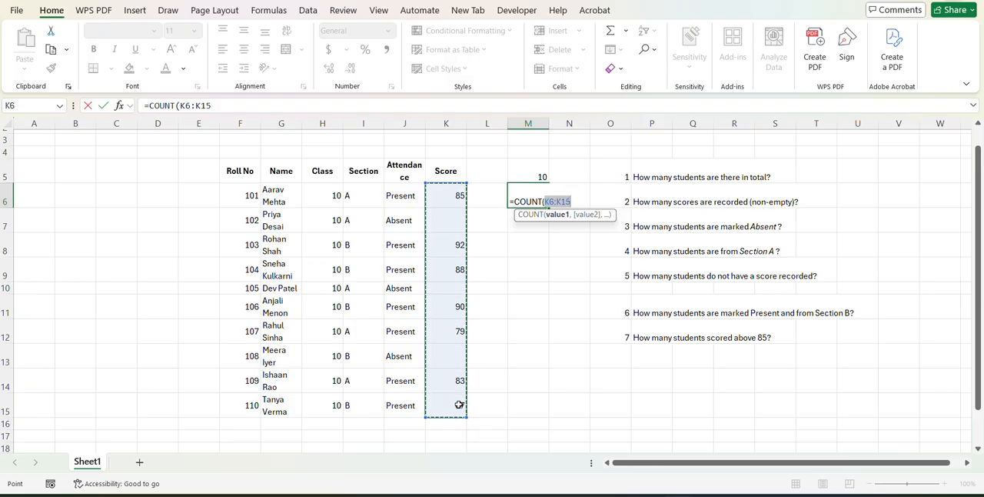
text())
key(Return)
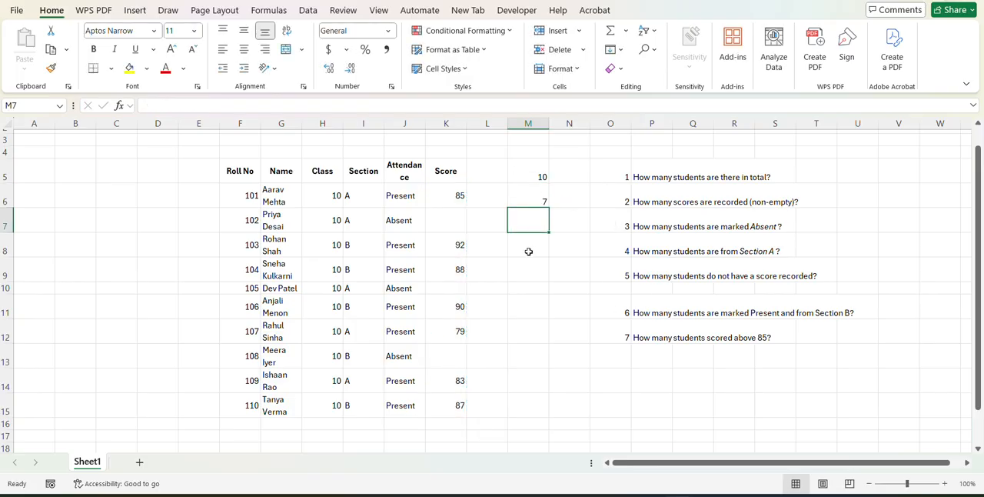
click(428, 229)
key(Down)
key(Down)
key(Down)
key(Down)
key(Down)
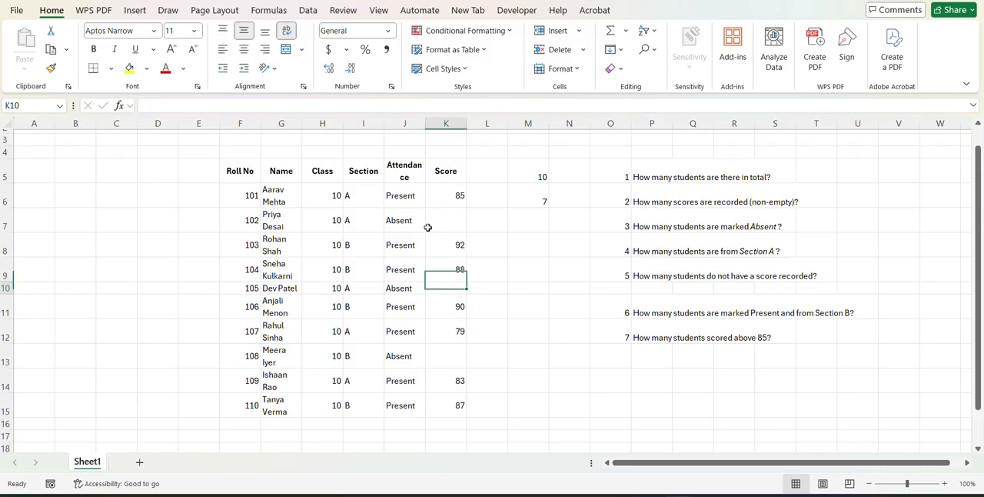
Count the absent students in cell M7 with COUNTIF over the attendance range J6:J15, using J7 as the criterion.
click(521, 225)
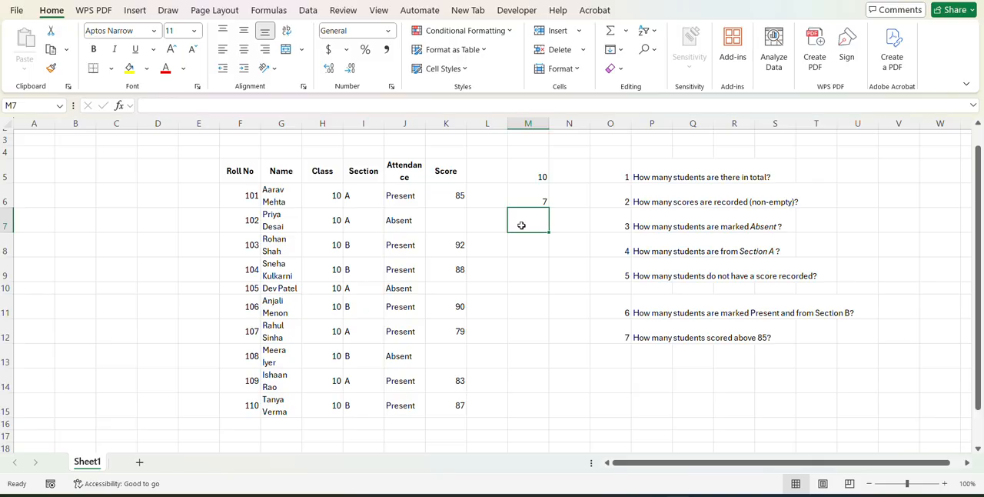
text(=cp)
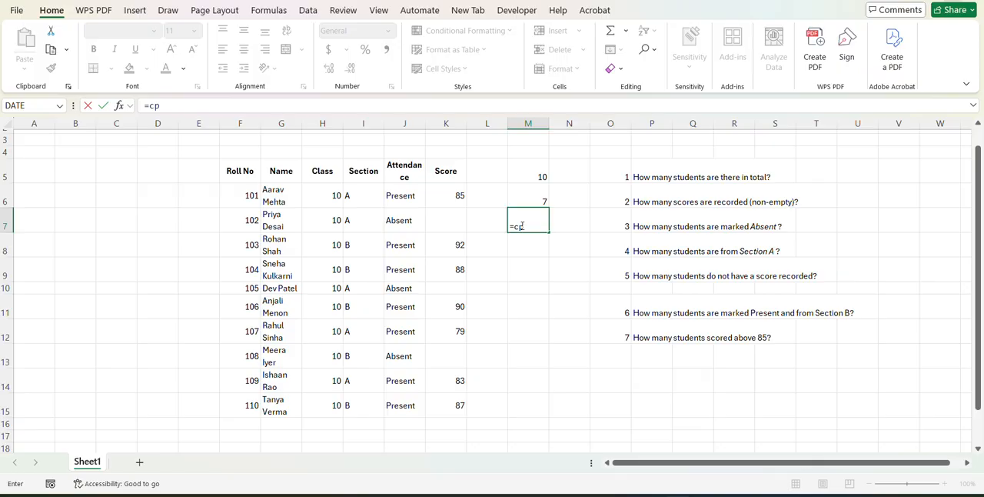
key(BackSpace)
text(oun)
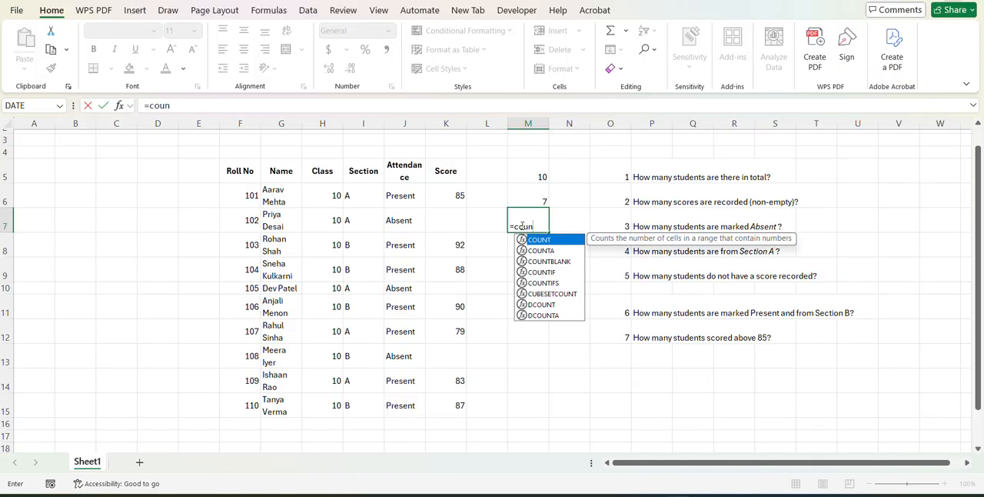
key(Tab)
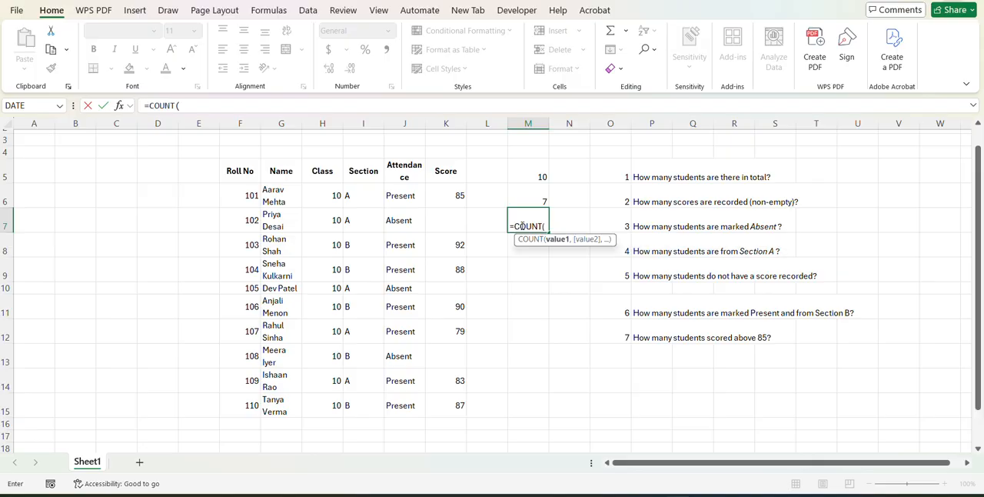
key(BackSpace)
text(i)
key(Tab)
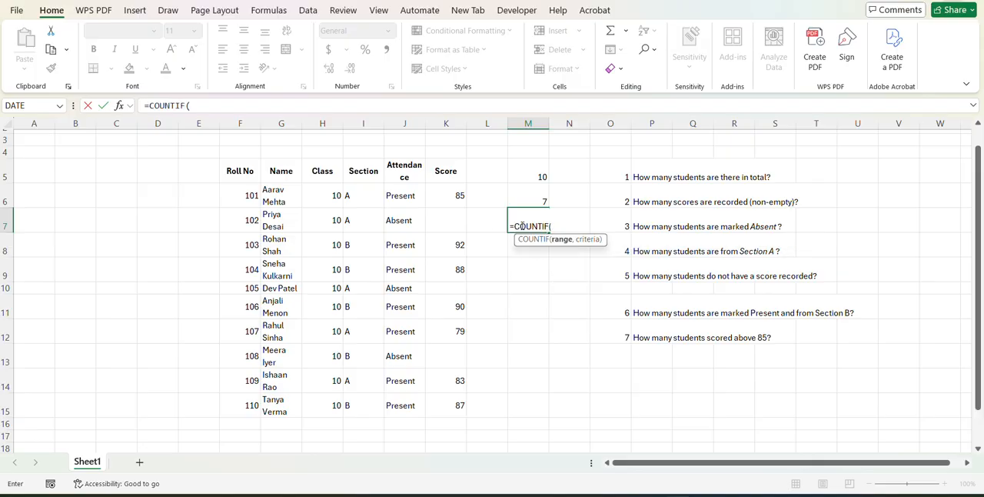
drag(403, 190, 407, 400)
text(,)
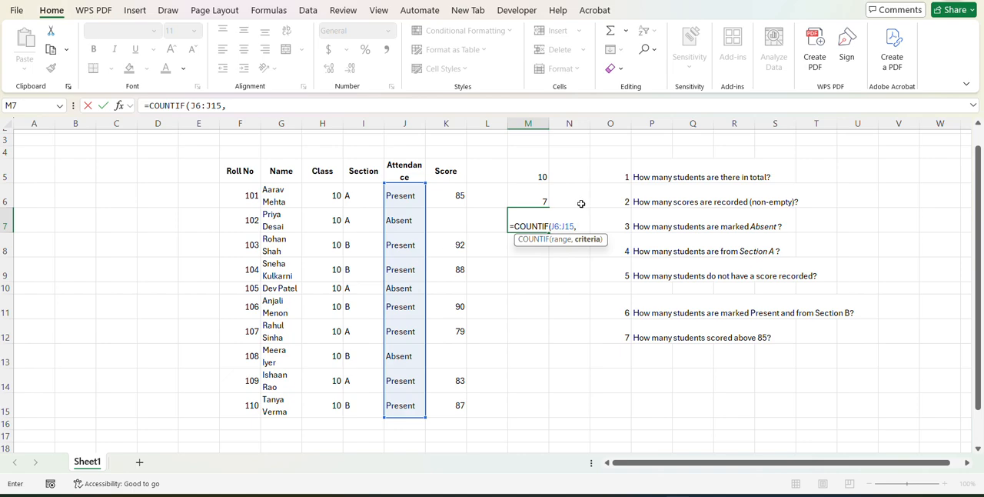
click(390, 224)
key(Return)
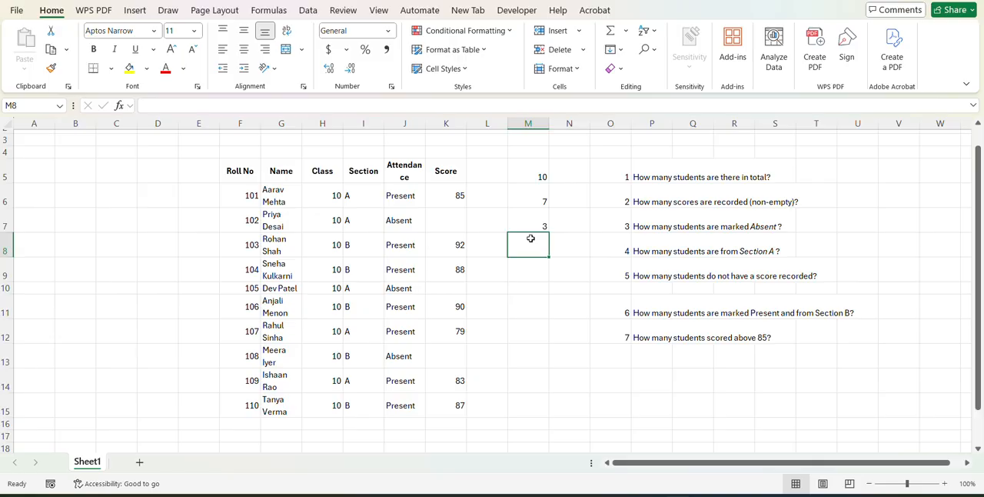
Count the Section A students in cell M8 with COUNTIF over I6:I15, using I6 as the criterion.
text(=co)
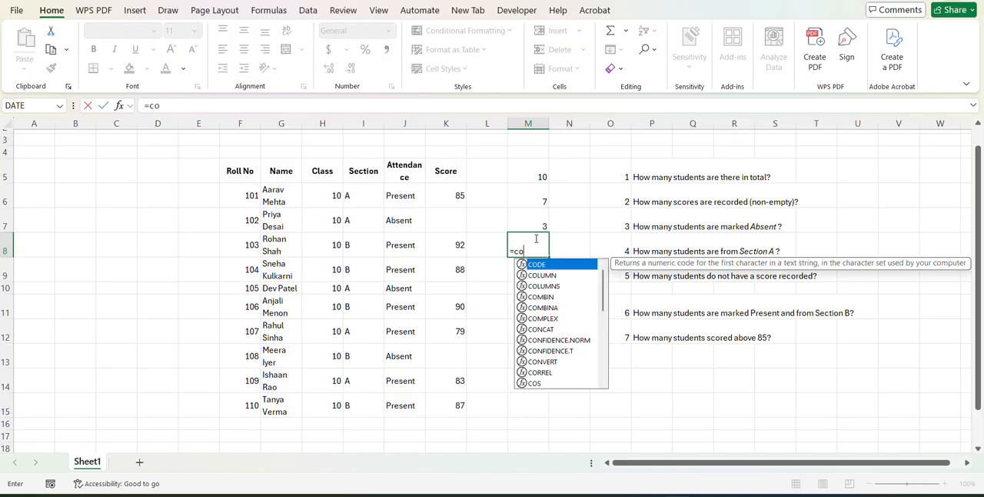
text(un)
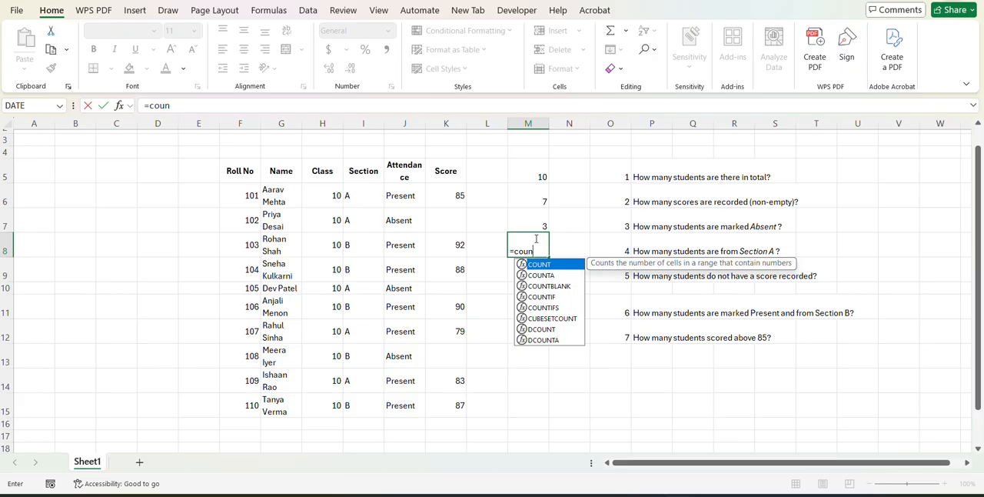
text(tif()
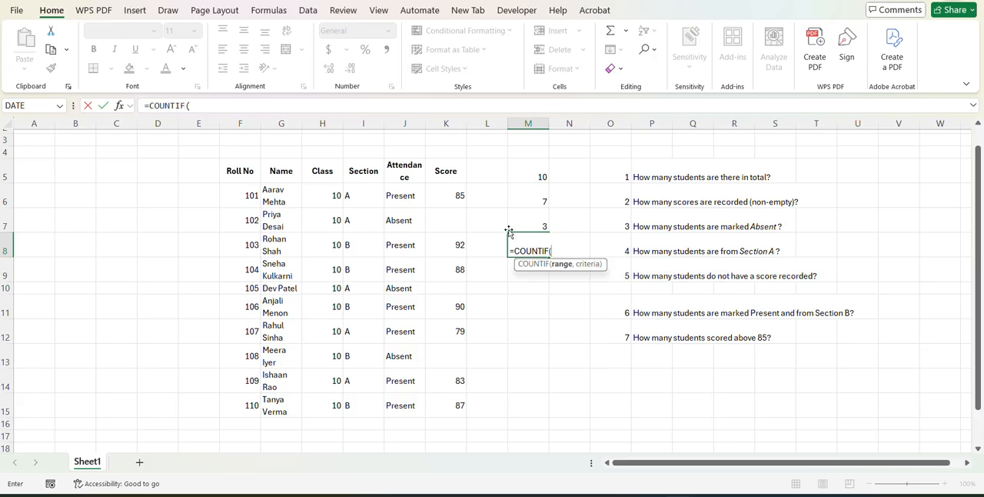
drag(356, 200, 361, 397)
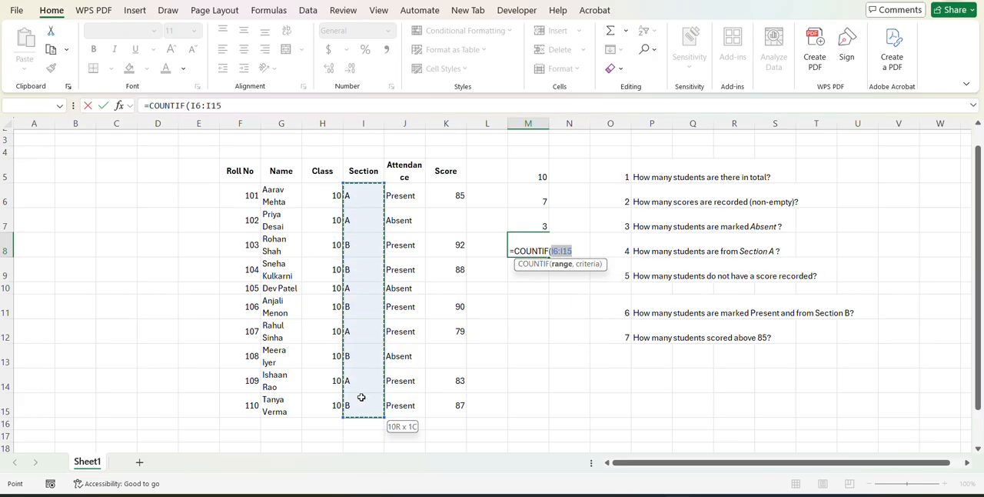
text(,)
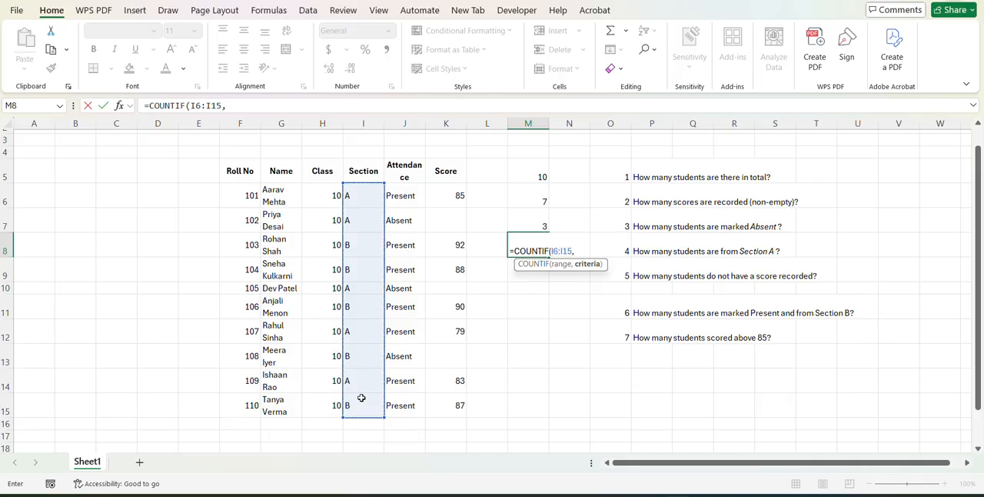
click(365, 193)
key(Return)
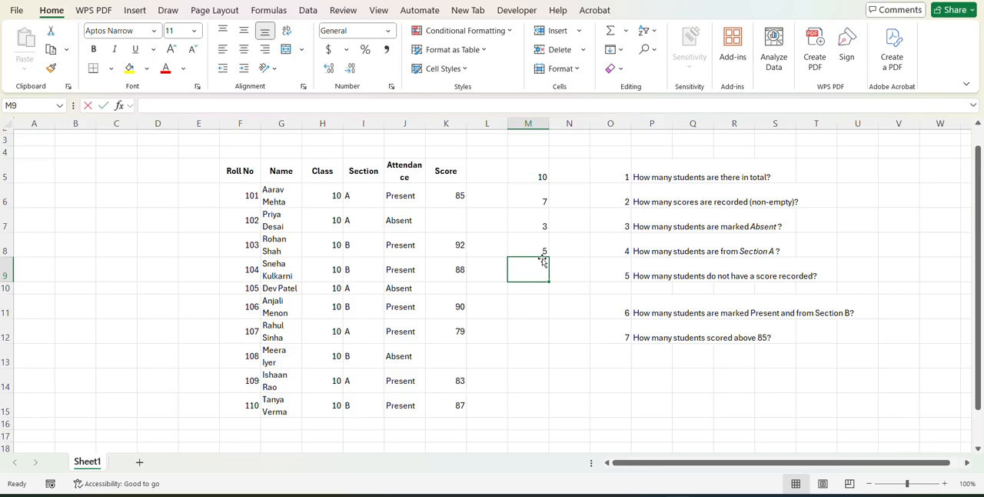
text(4)
key(BackSpace)
key(Return)
key(Up)
Count the students without a score in cell M9 with COUNTBLANK over K6:K15.
text(=co)
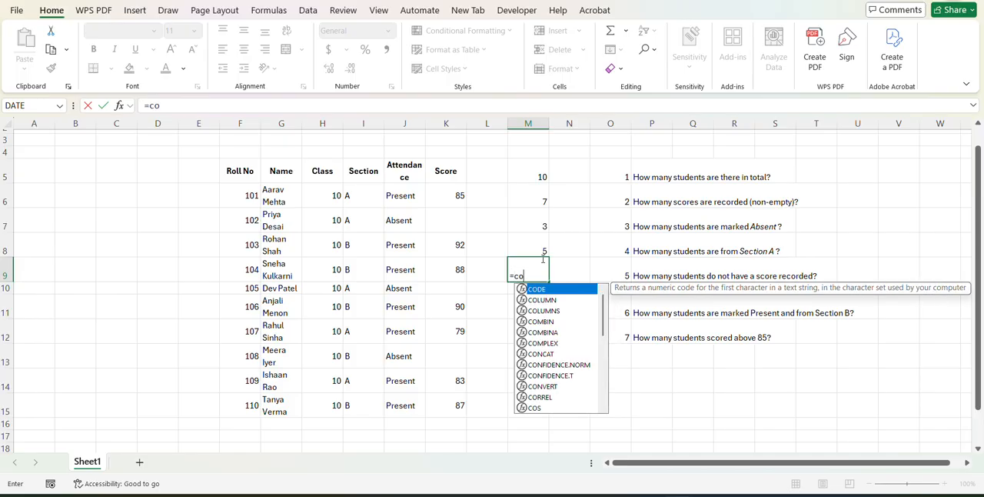
text(unt)
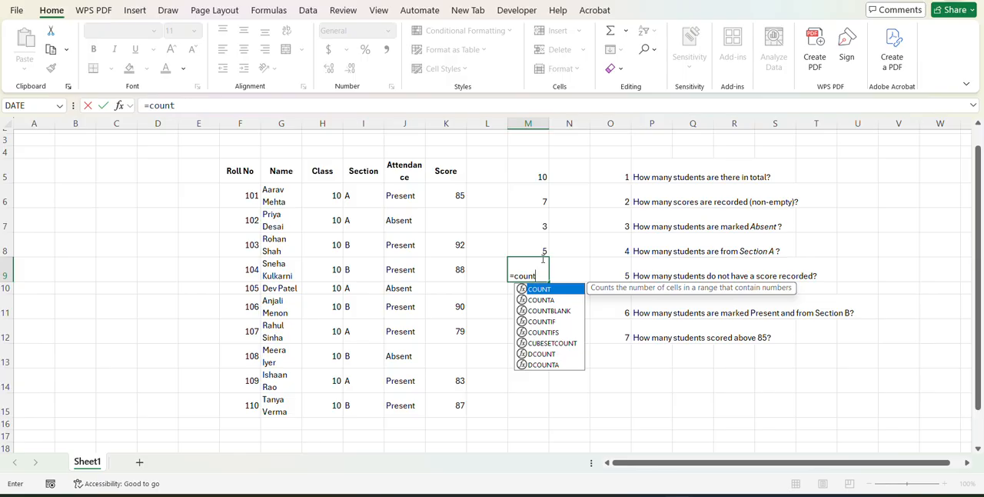
key(Down)
key(Down)
key(Tab)
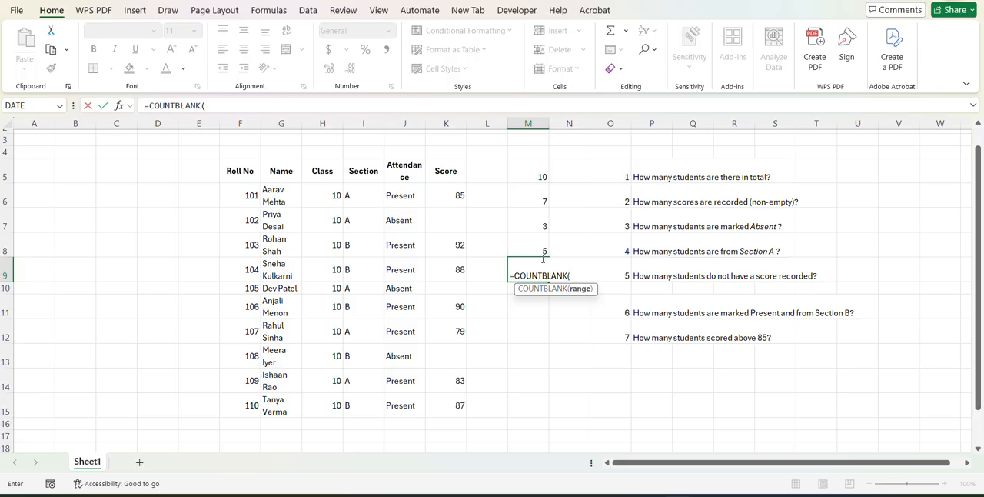
drag(454, 192, 453, 397)
text())
key(Return)
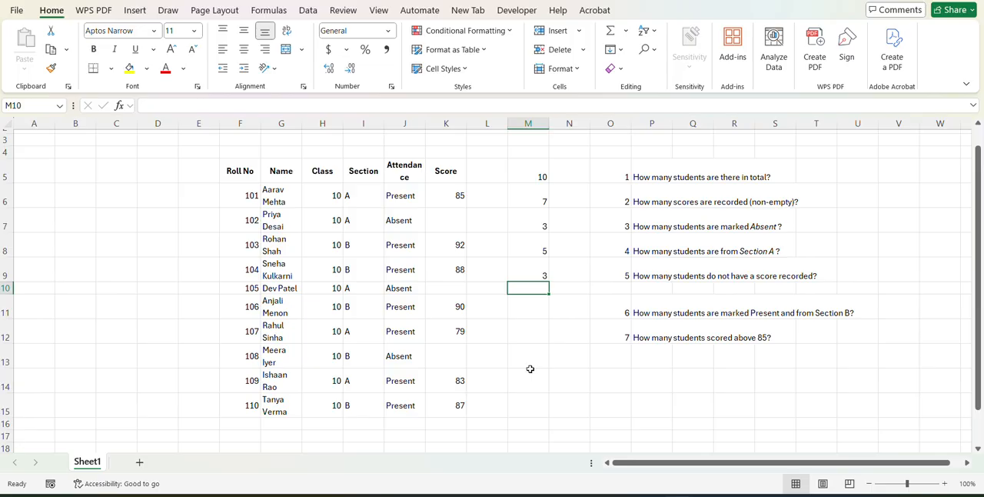
Start a COUNTIFS formula in cell M11 with the attendance range J6:J15 and J6 (Present) as its criterion.
click(547, 315)
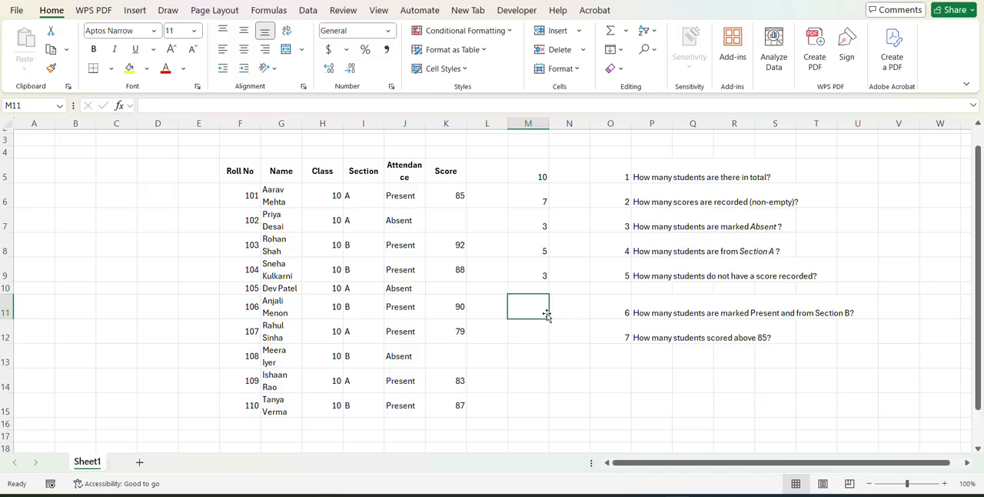
text(=coun)
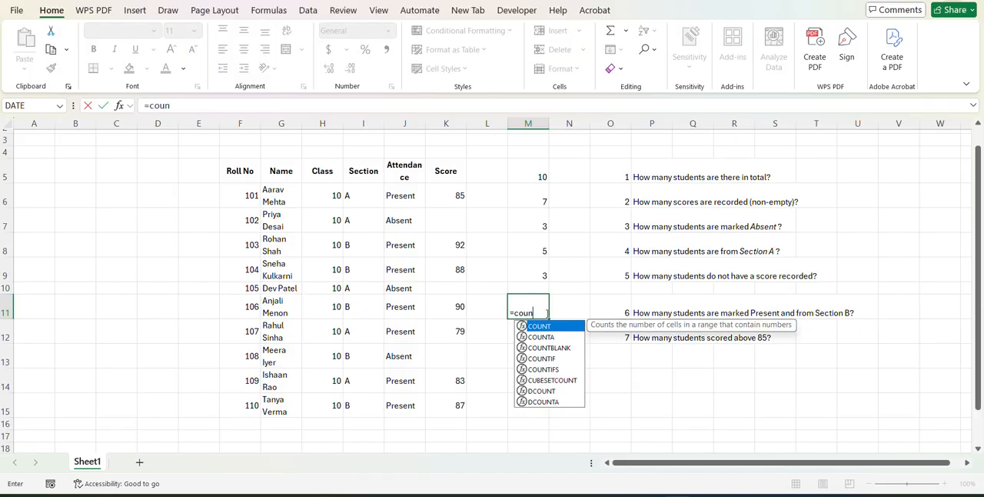
text(tif)
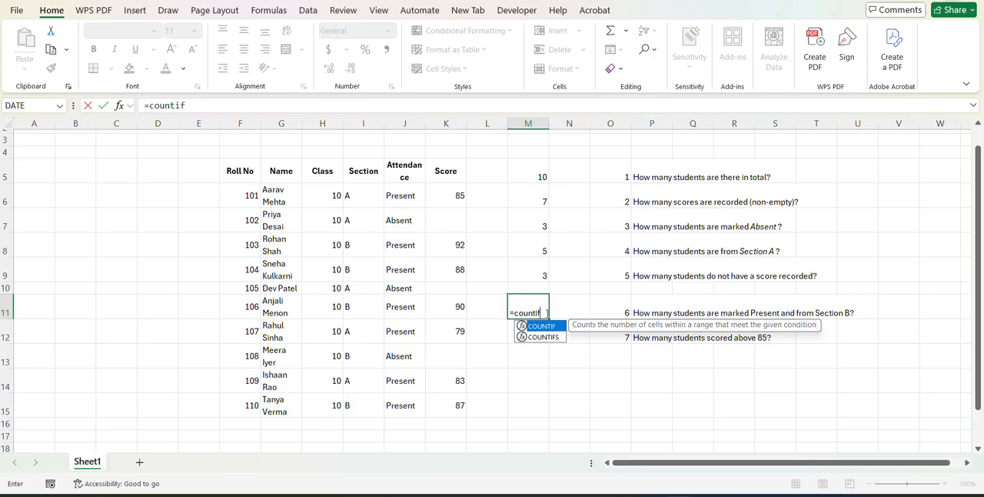
key(Down)
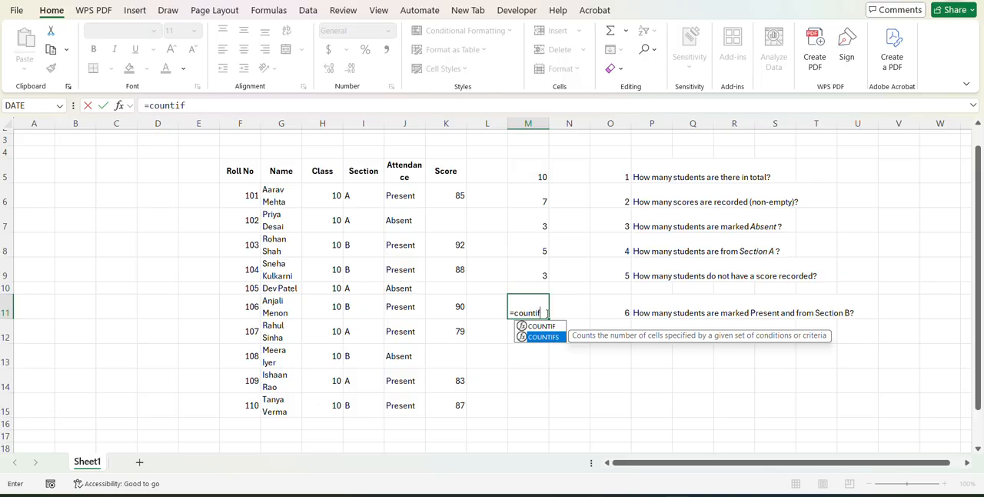
key(Tab)
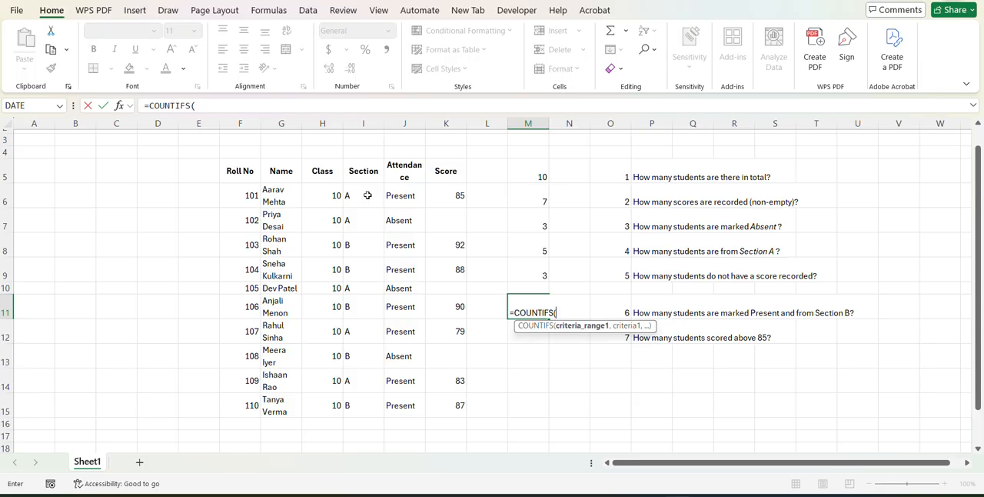
drag(365, 194, 369, 407)
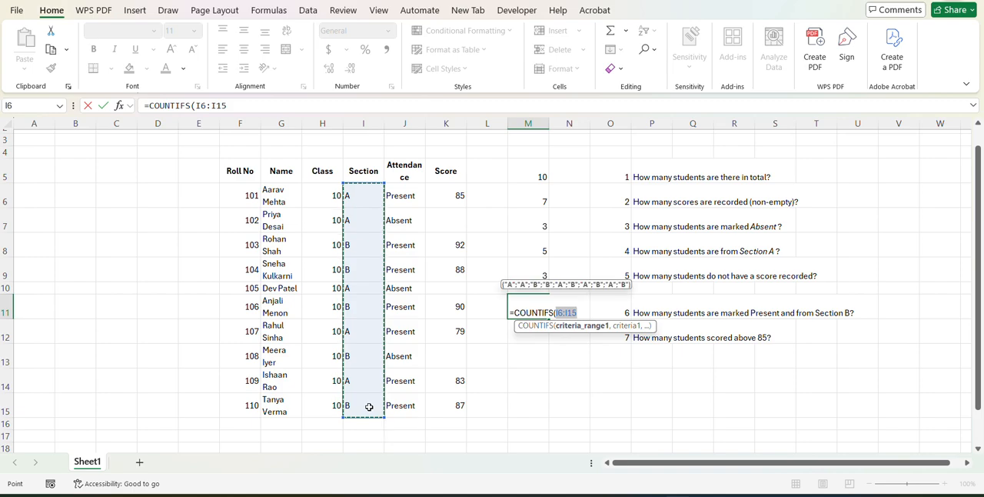
key(BackSpace)
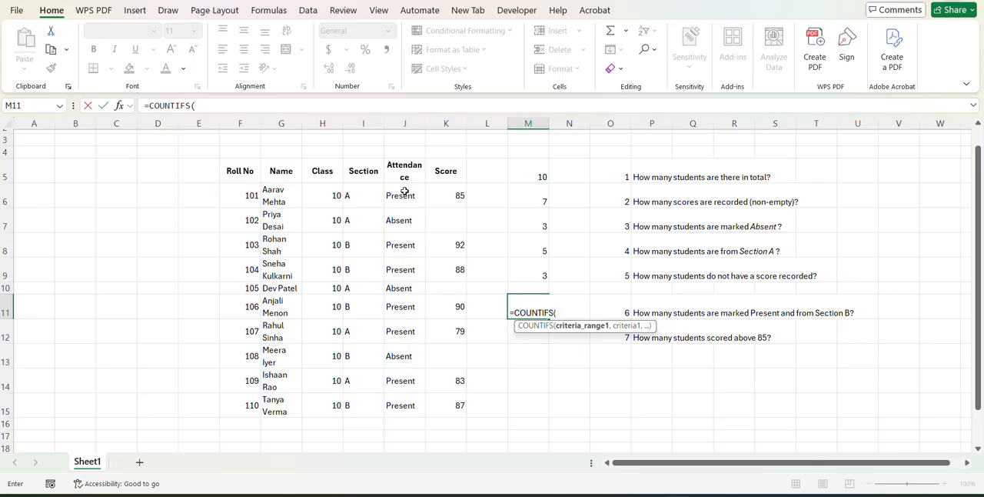
drag(404, 192, 413, 400)
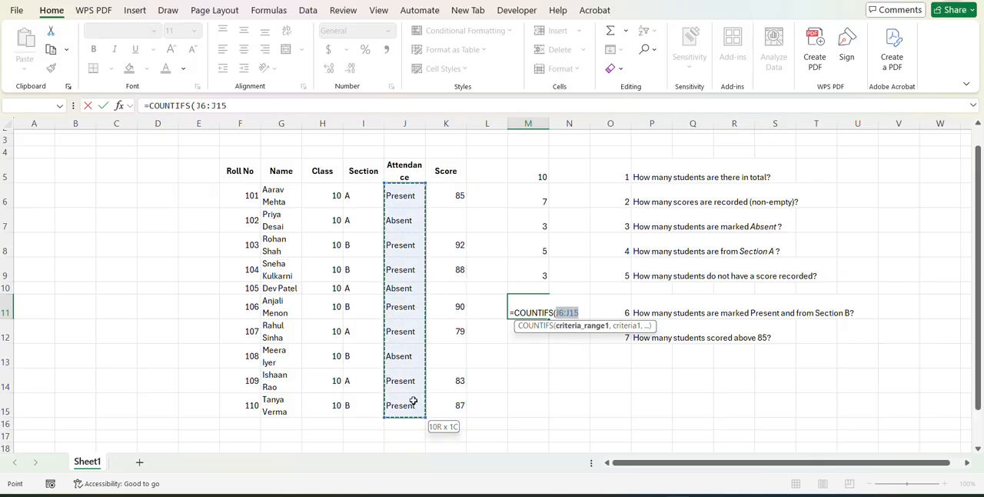
text(,)
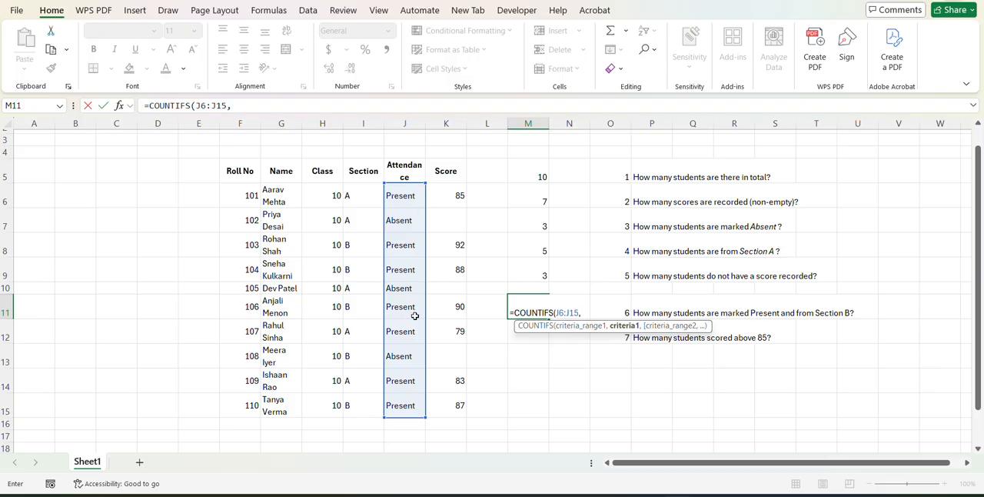
click(415, 195)
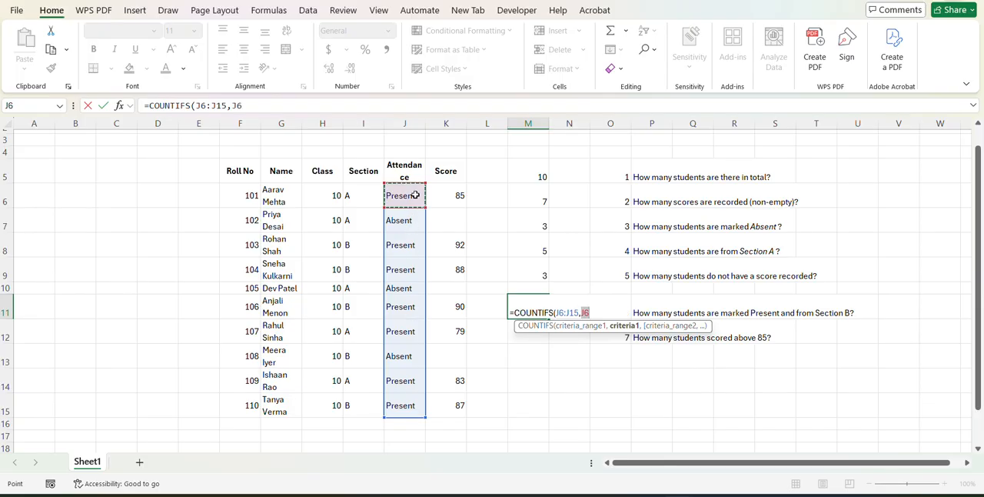
text(,)
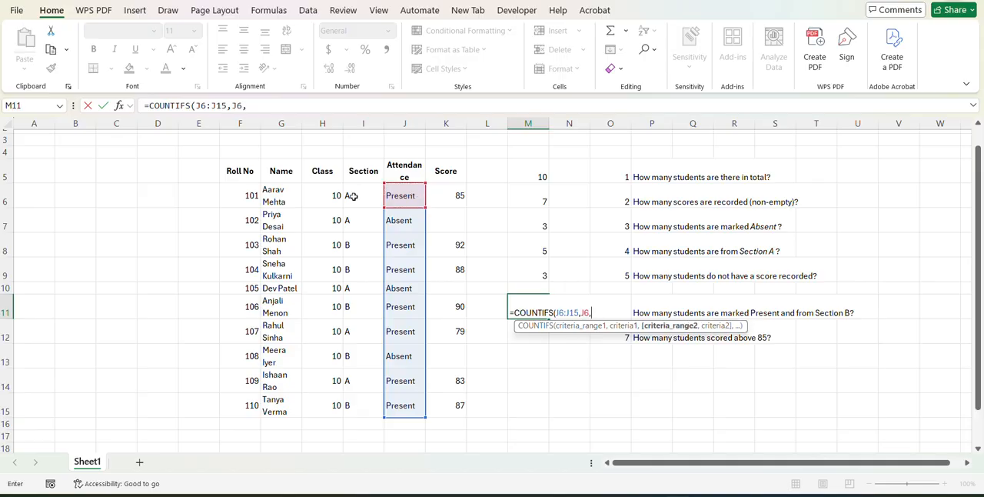
Add the section range I6:I15 with I9 (Section B) as the second condition and complete the COUNTIFS formula.
drag(353, 196, 353, 414)
text(,)
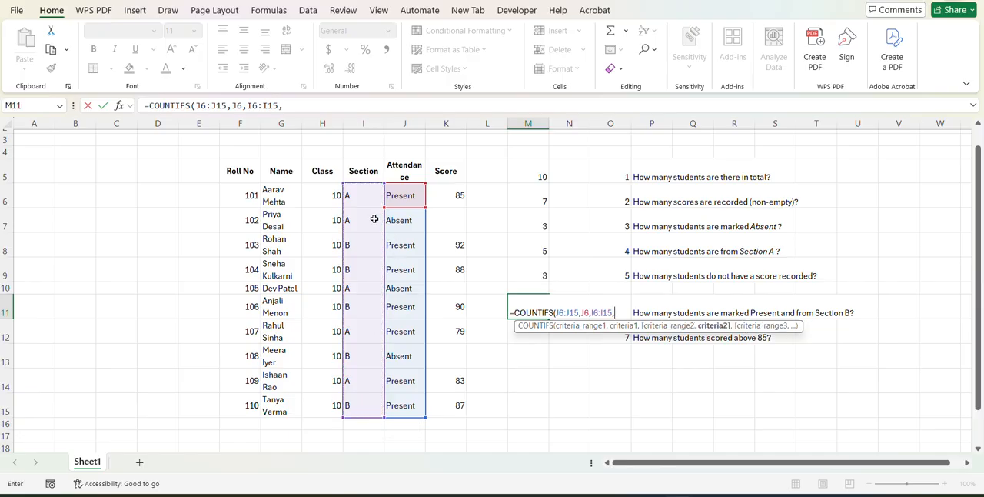
click(352, 263)
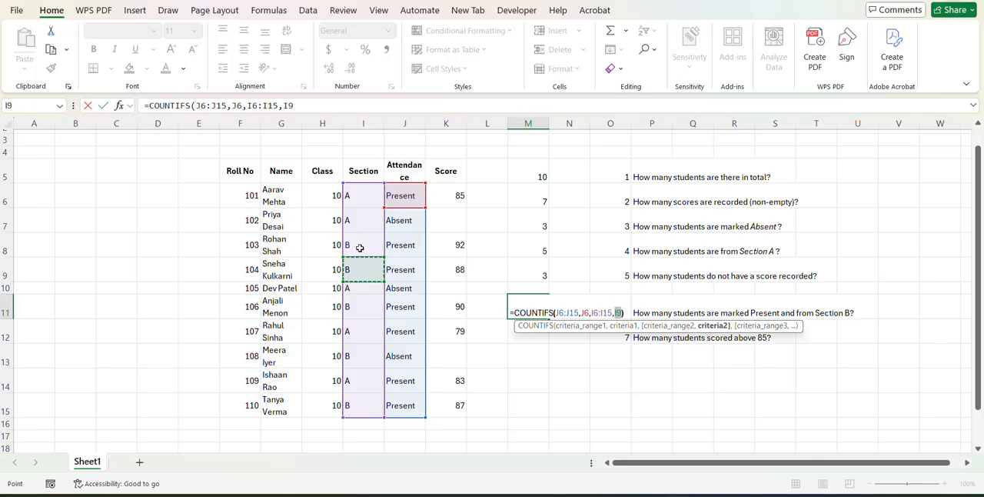
key(Return)
Count the students scoring above 85 in cell M12 with COUNTIF over K6:K15, using ">85" as the criterion.
text(=)
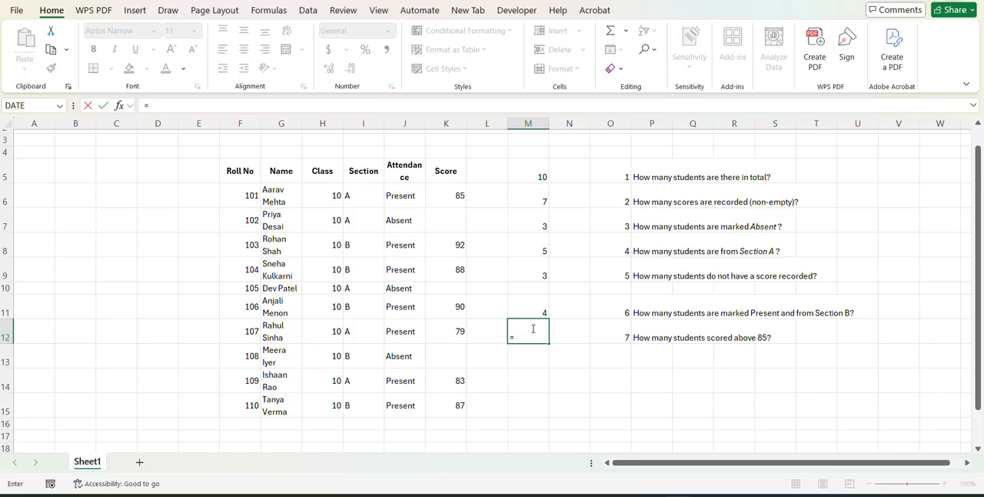
text(coun)
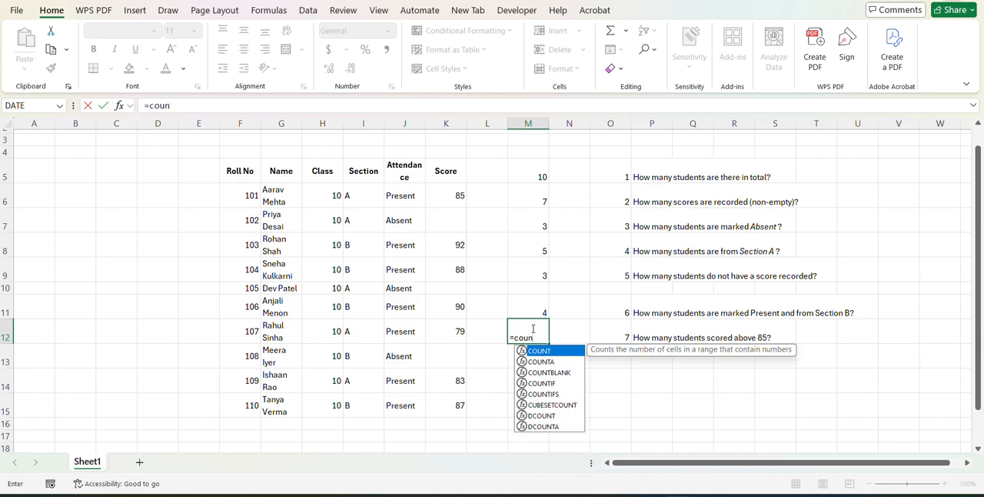
text(tif)
key(Tab)
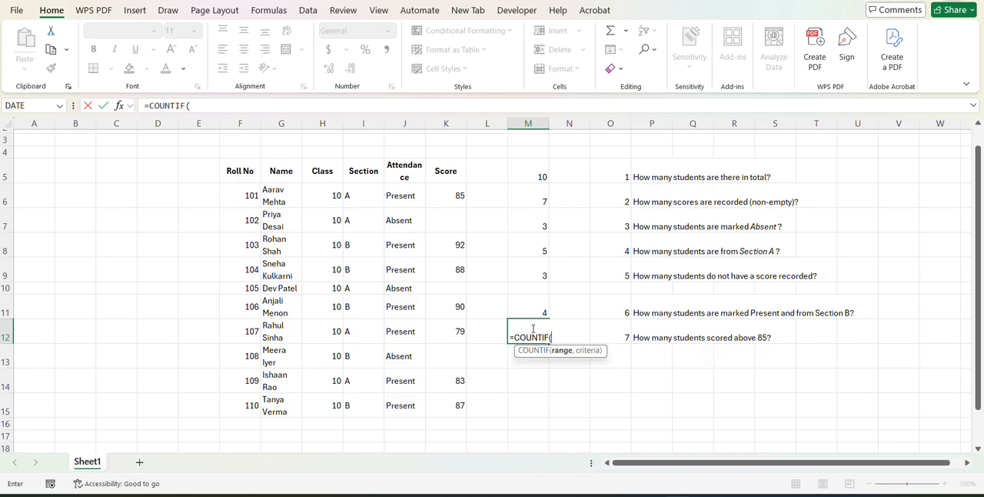
drag(445, 194, 452, 401)
text(,)
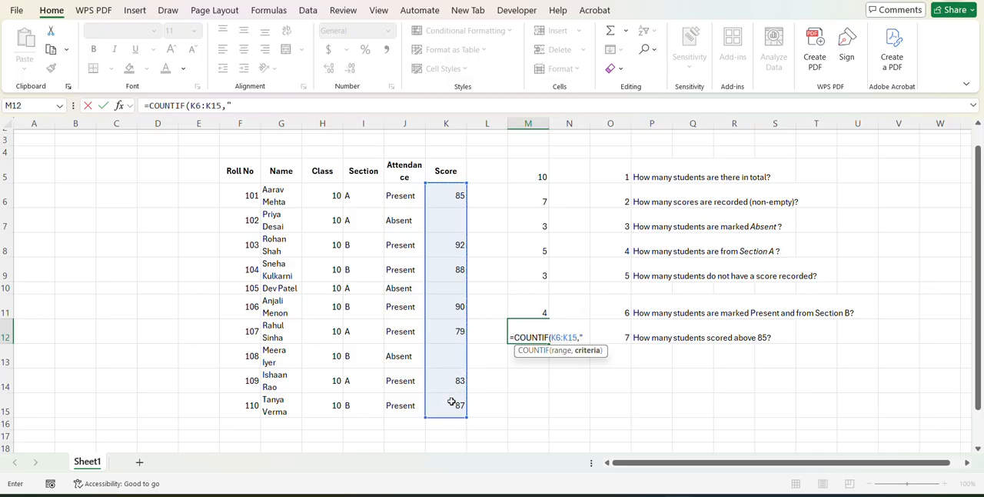
text(">85"))
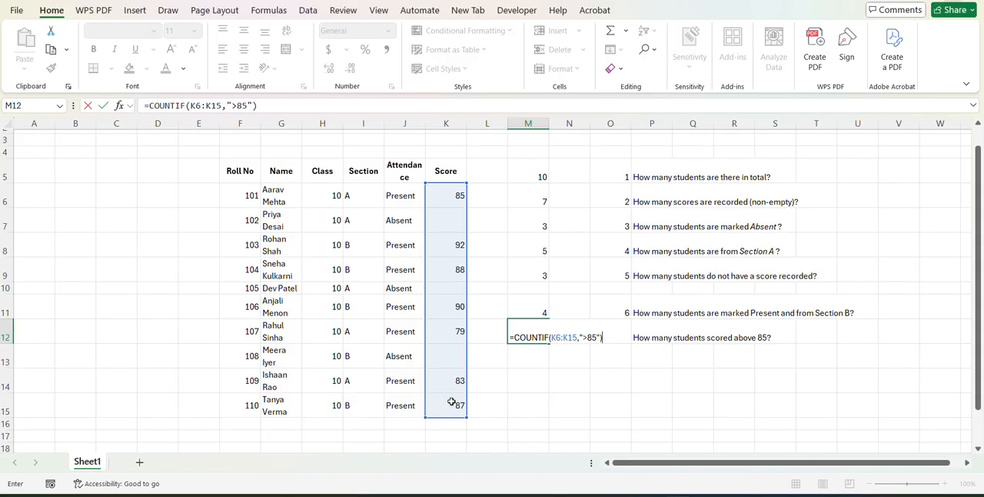
key(Return)
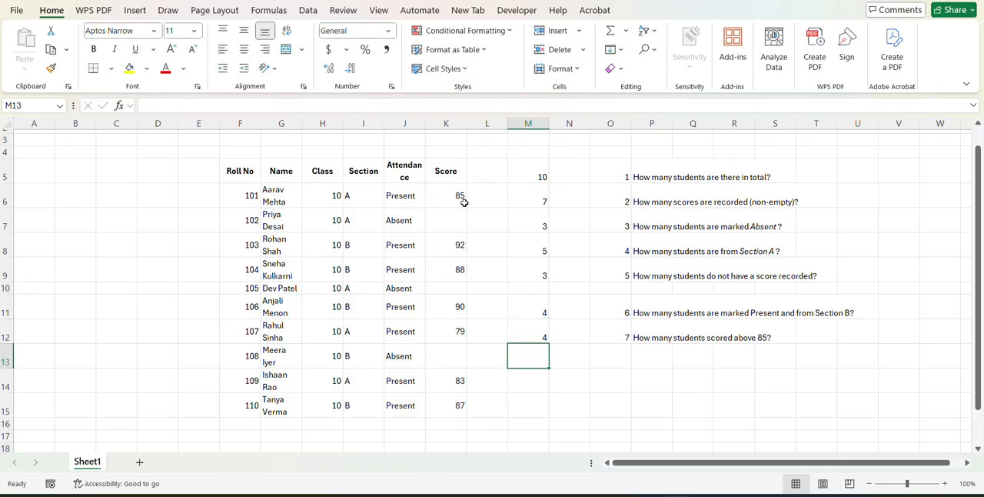
Go through the Score column from K8 down to K15 to check which scores are above 85.
click(458, 258)
click(454, 244)
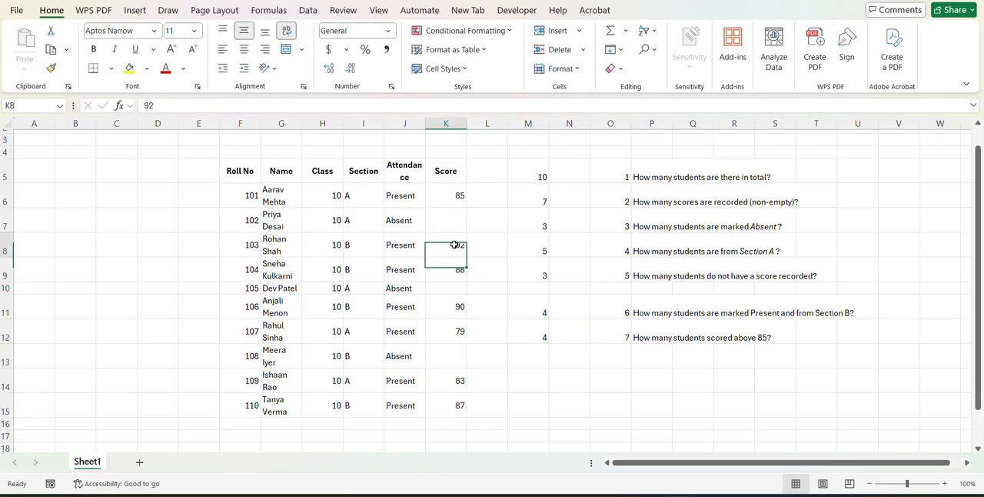
key(Down)
key(Down)
key(Down)
key(Down)
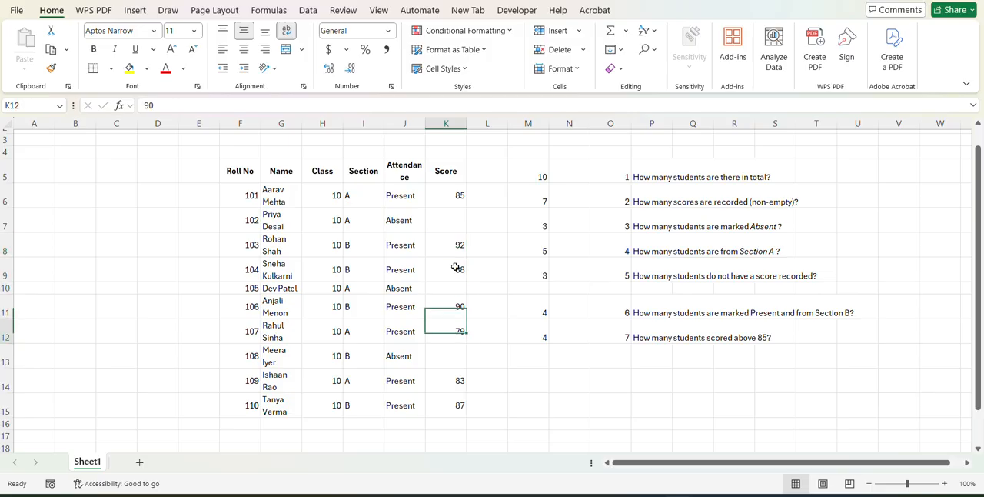
key(Down)
key(Down)
key(Down)
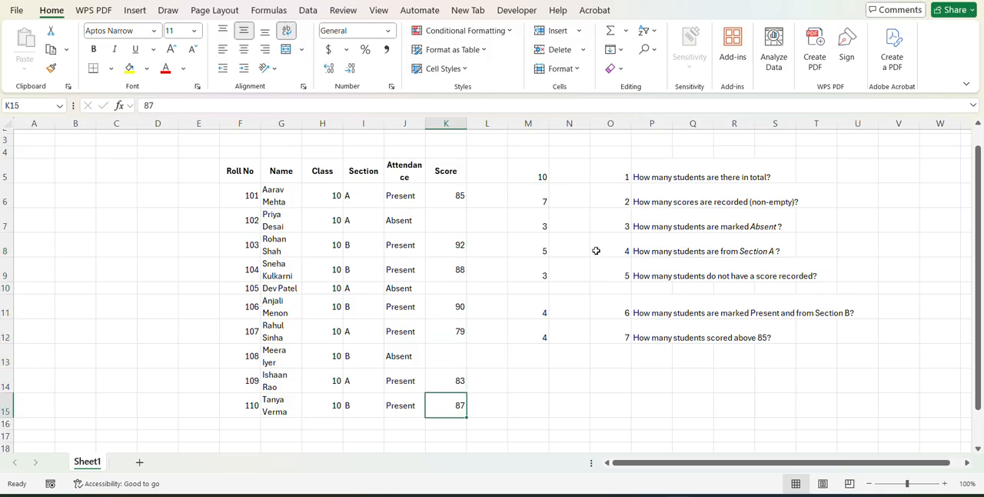